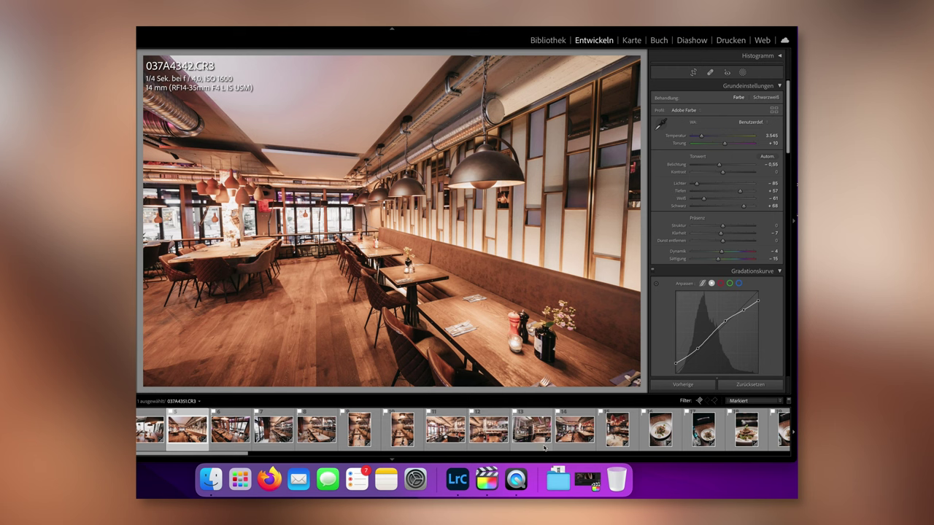
# - Open the fish dish photo IMG_0284.CR3 and inspect the plated food up close
pyautogui.hscroll(5, 481, 434)
pyautogui.click(467, 437)
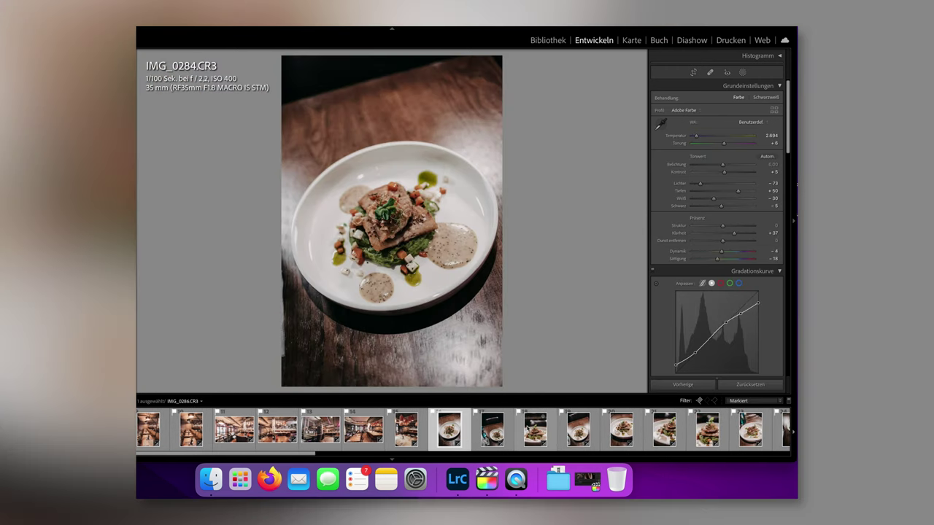
pyautogui.hscroll(10, 464, 431)
pyautogui.hscroll(3, 464, 430)
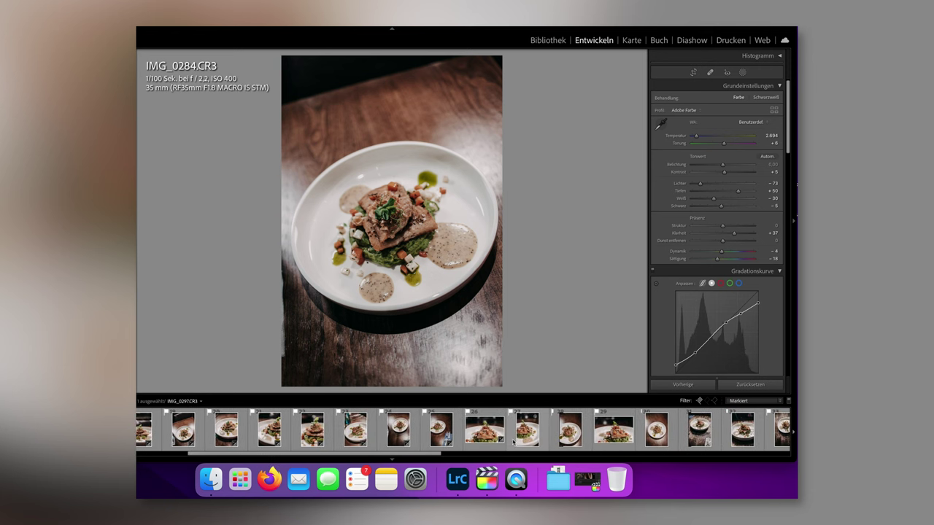
pyautogui.click(367, 217)
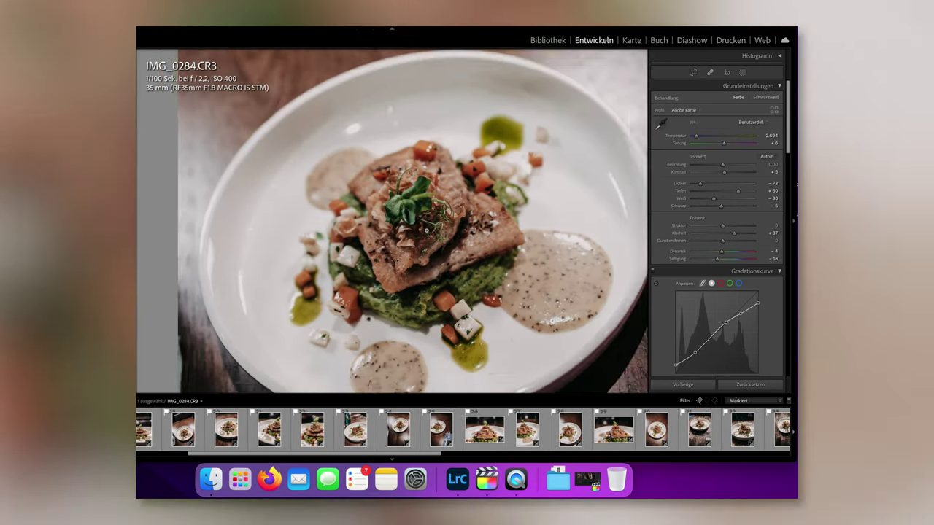
pyautogui.click(426, 230)
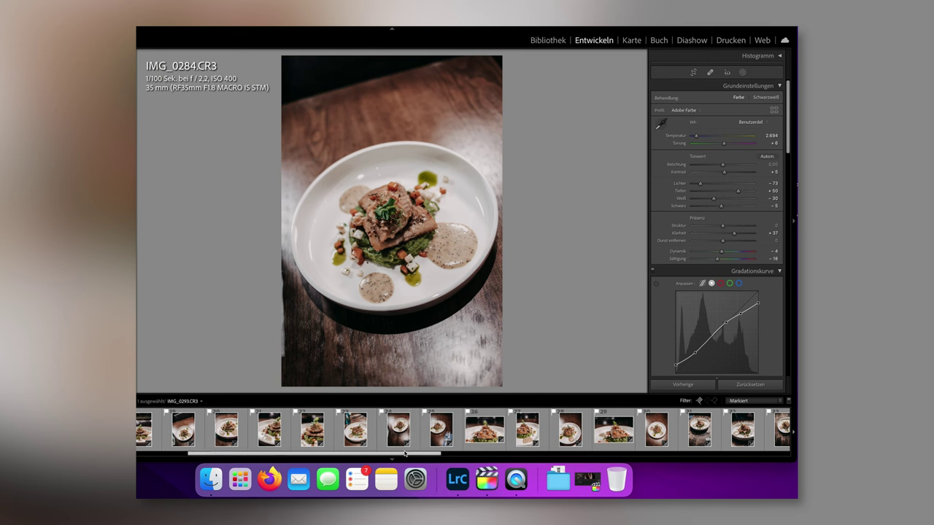
# - Review further edited dish photos one by one, including IMG_0293, IMG_0303, IMG_0306, IMG_0309 and IMG_0311
pyautogui.click(399, 429)
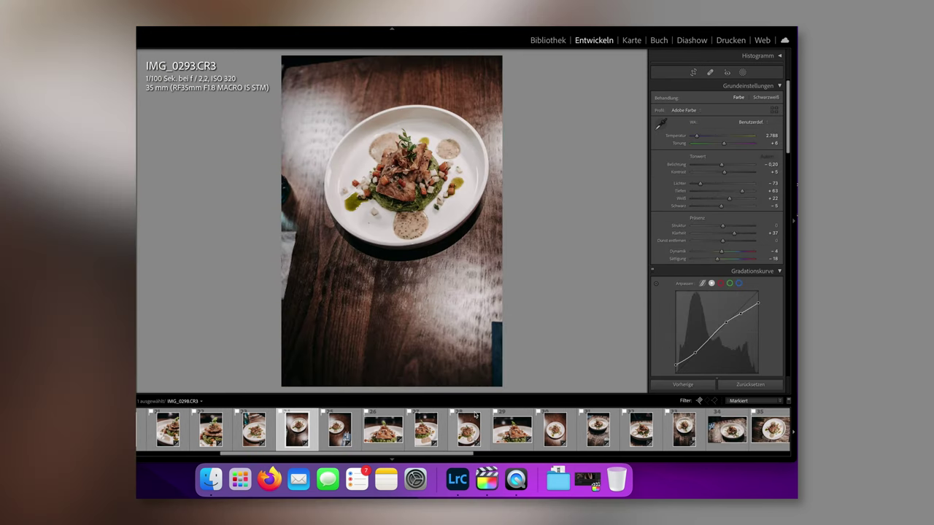
pyautogui.hscroll(5, 452, 437)
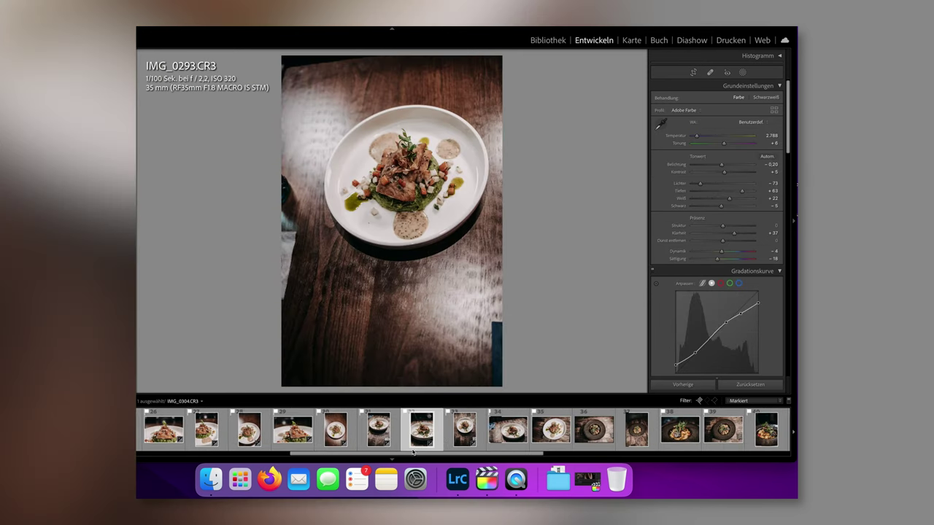
pyautogui.click(378, 431)
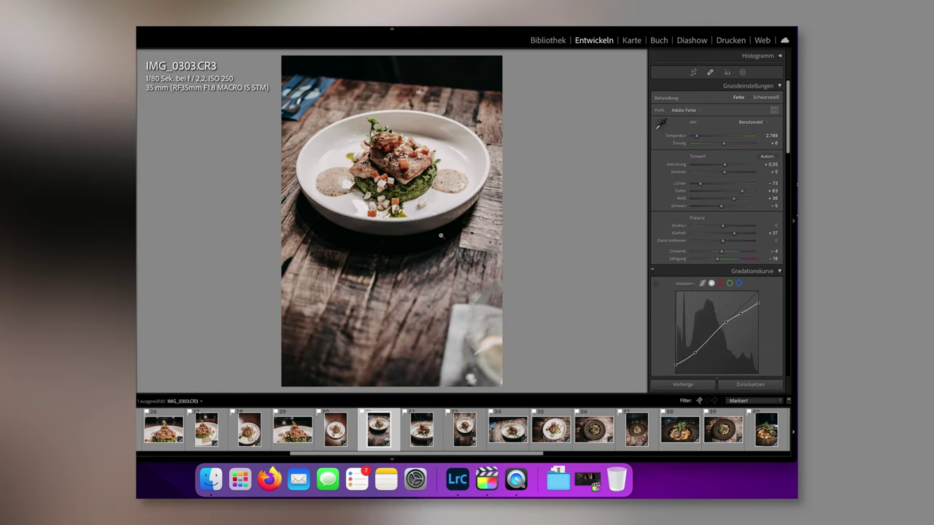
pyautogui.click(524, 446)
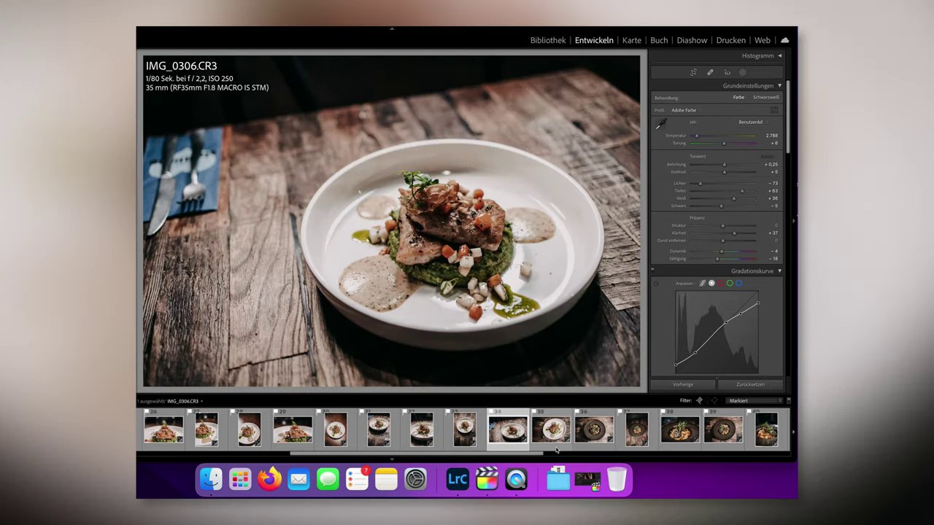
pyautogui.click(558, 449)
pyautogui.click(586, 450)
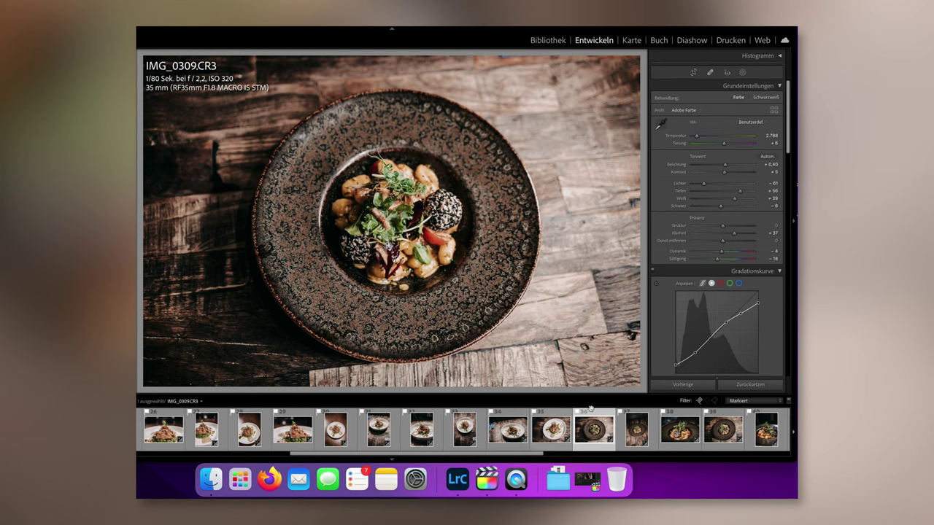
pyautogui.click(623, 438)
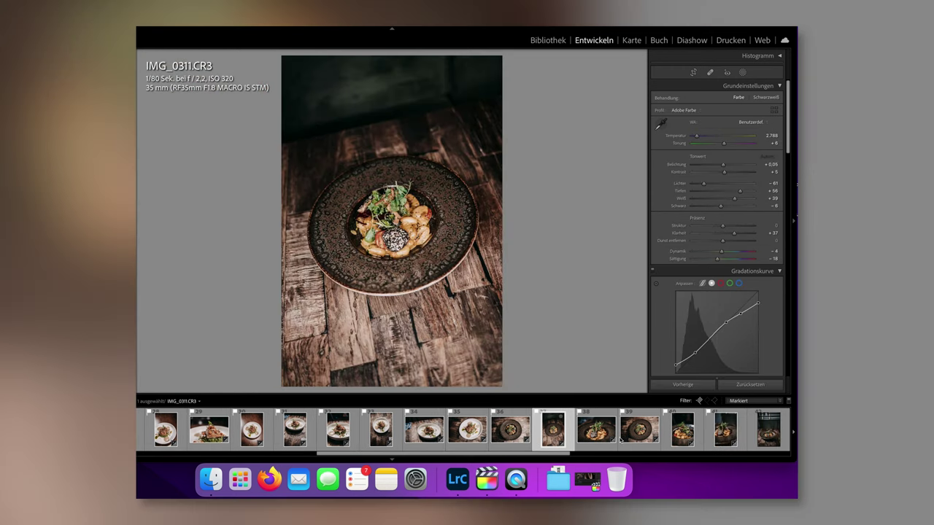
# - Open the dark-plate gnocchi photo IMG_0314.CR3 and set its shadows (Tiefen) to +50
pyautogui.click(610, 448)
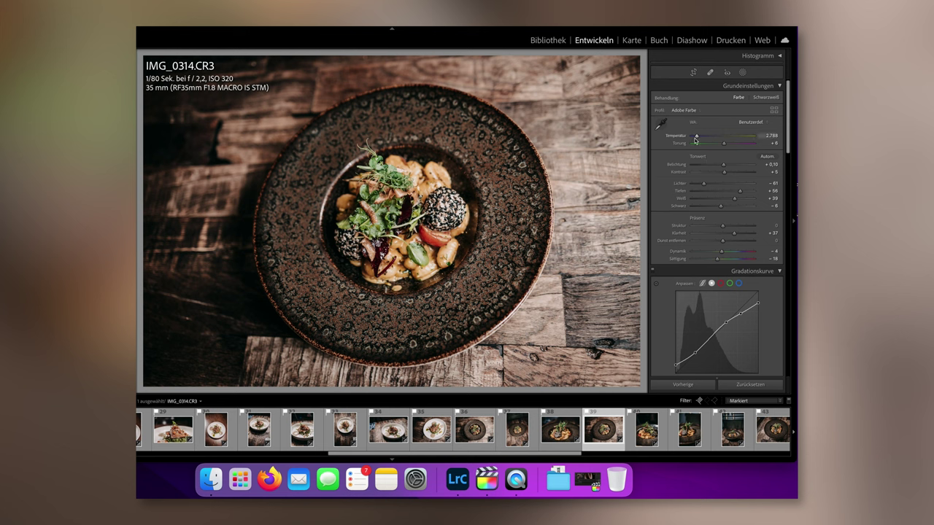
pyautogui.scroll(-1, 722, 176)
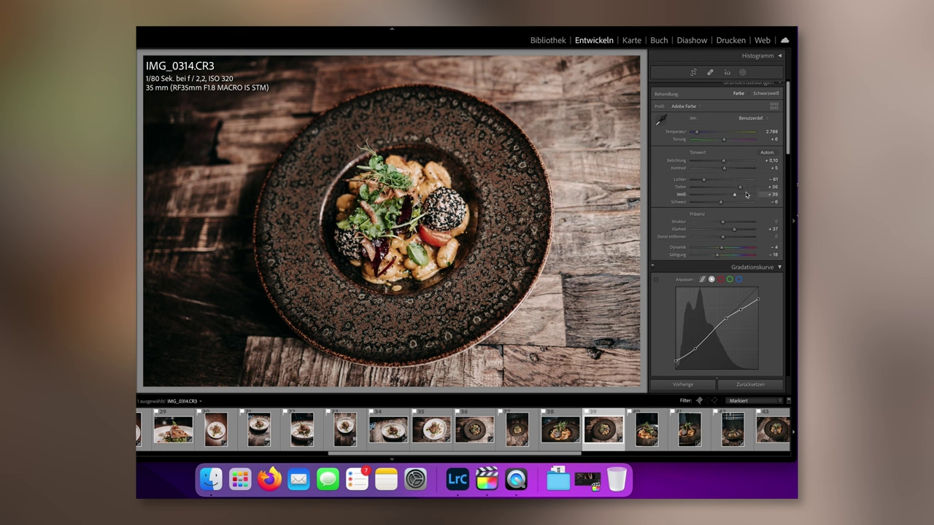
pyautogui.moveTo(740, 188)
pyautogui.mouseDown()
pyautogui.moveTo(766, 187)
pyautogui.moveTo(722, 188)
pyautogui.moveTo(781, 190)
pyautogui.moveTo(726, 188)
pyautogui.moveTo(766, 188)
pyautogui.moveTo(730, 189)
pyautogui.moveTo(738, 191)
pyautogui.mouseUp()
# - Raise the green saturation of IMG_0314.CR3 and set its green hue (Farbton) to +5 in the HSL adjustments
pyautogui.scroll(-3, 743, 196)
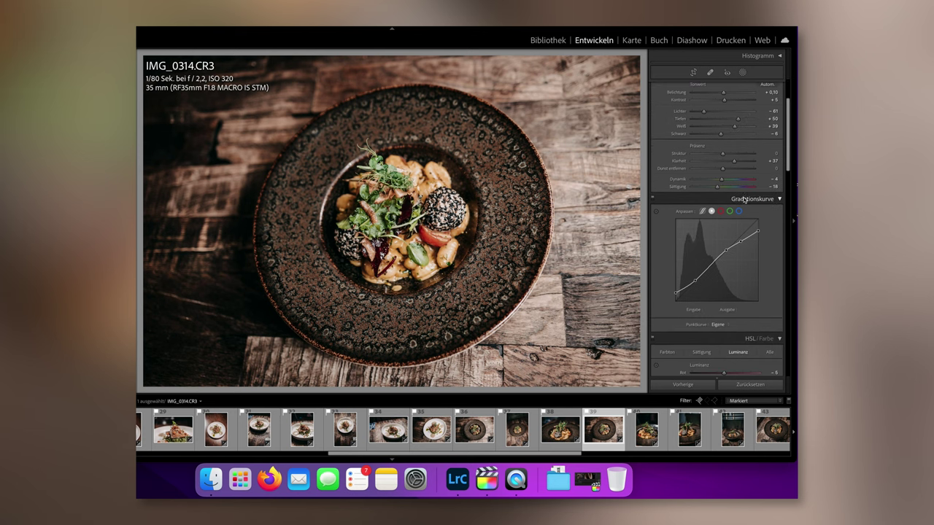
pyautogui.scroll(-5, 744, 198)
pyautogui.click(701, 205)
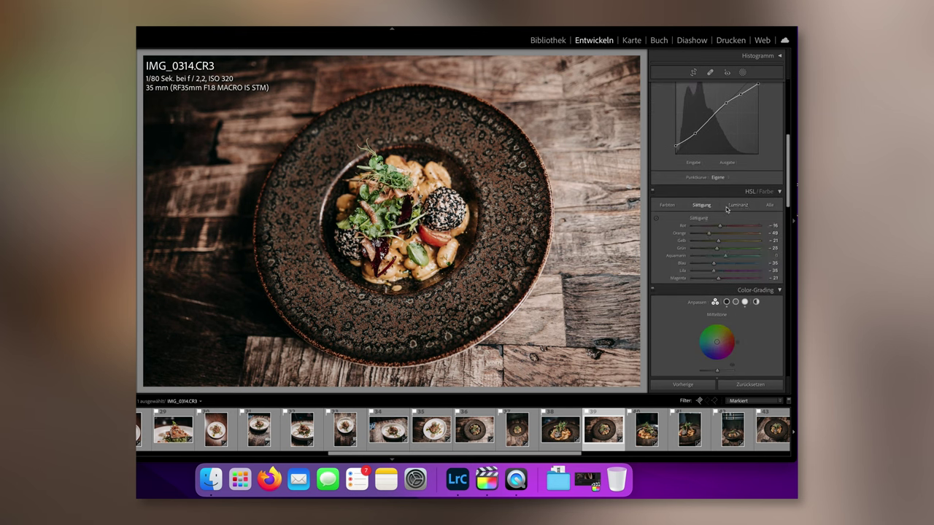
pyautogui.click(737, 205)
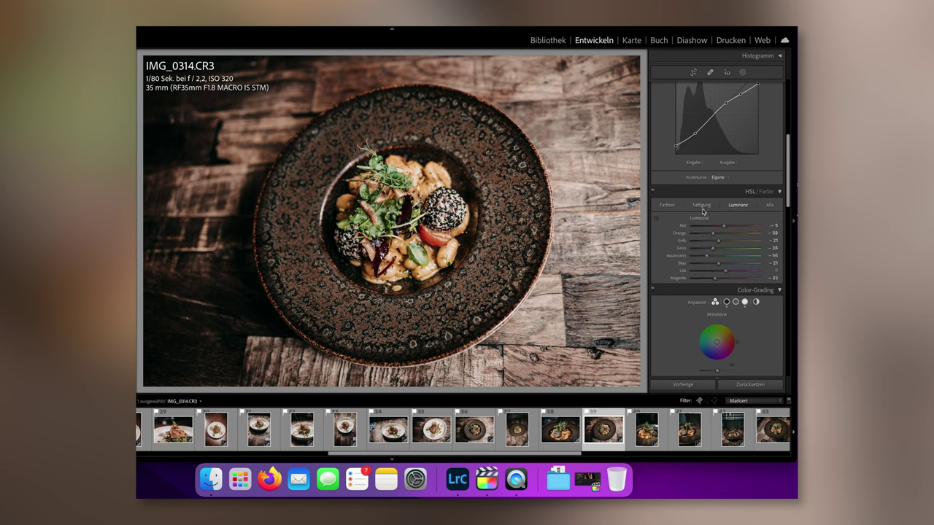
pyautogui.click(702, 209)
pyautogui.moveTo(728, 250); pyautogui.dragTo(742, 252)
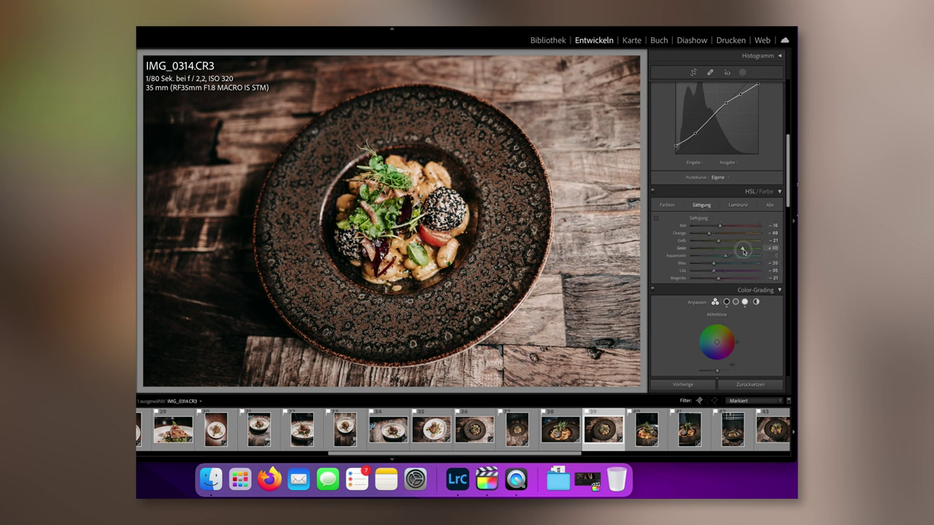
pyautogui.click(667, 205)
pyautogui.moveTo(726, 249)
pyautogui.mouseDown()
pyautogui.moveTo(751, 250)
pyautogui.moveTo(726, 249)
pyautogui.mouseUp()
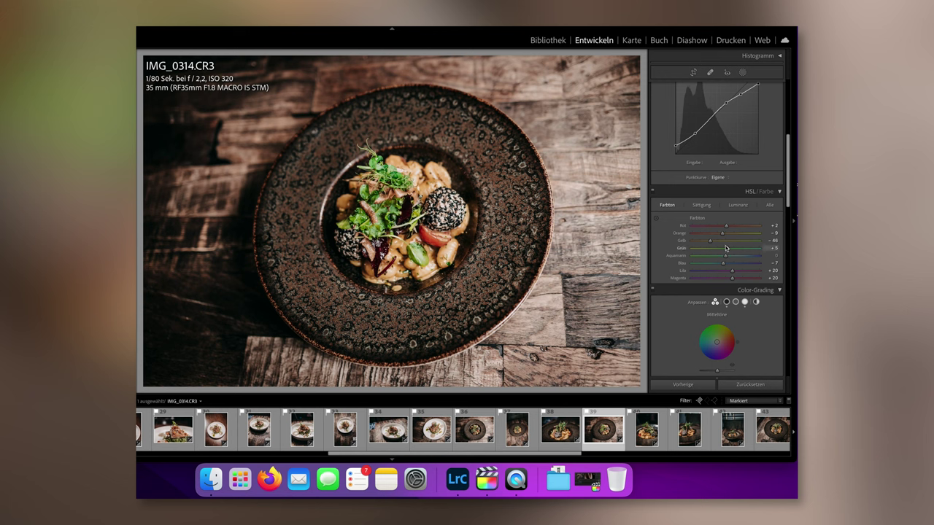
# - Look through the photo's color grading, detail, lens correction, effects and calibration settings
pyautogui.scroll(-3, 726, 249)
pyautogui.scroll(-4, 726, 249)
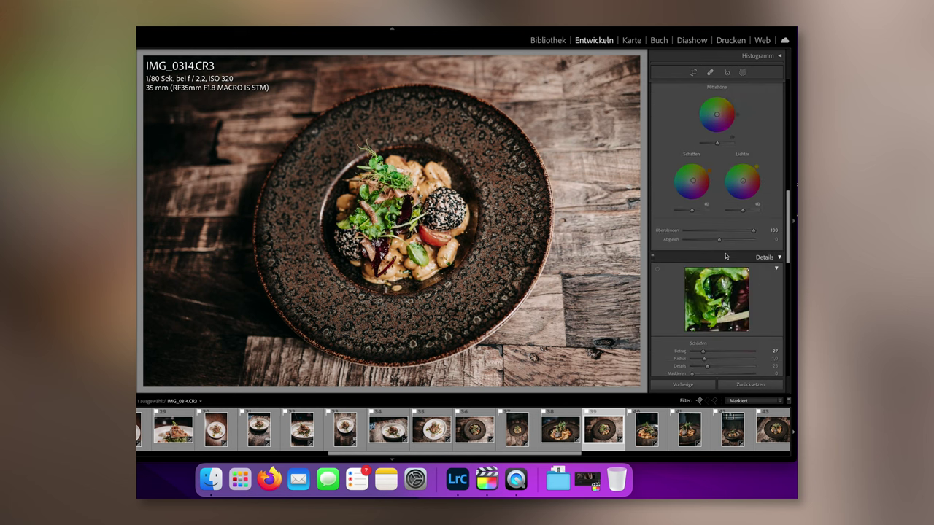
pyautogui.scroll(-6, 726, 256)
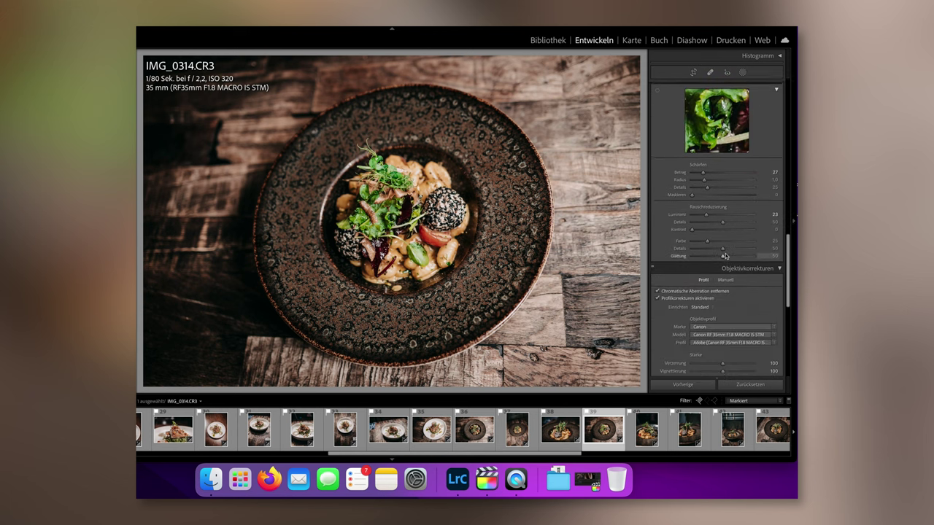
pyautogui.scroll(-8, 726, 257)
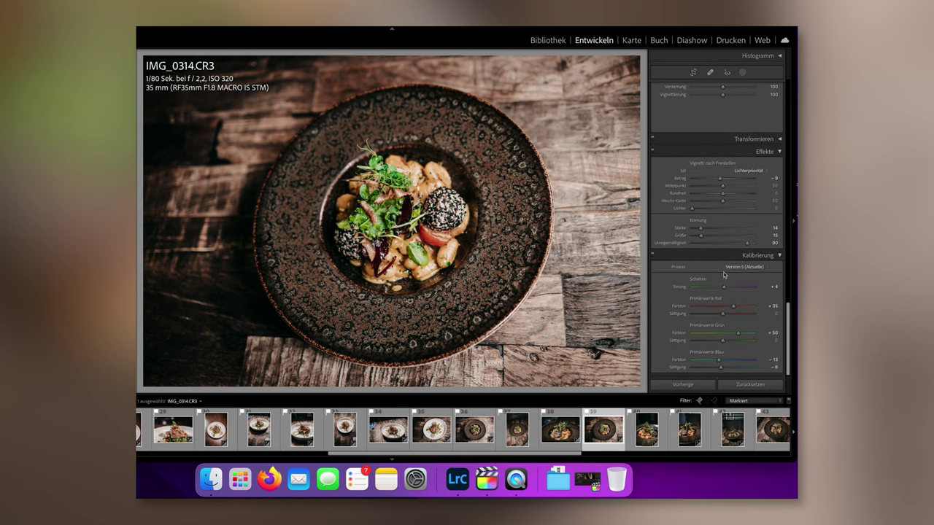
pyautogui.scroll(-2, 634, 433)
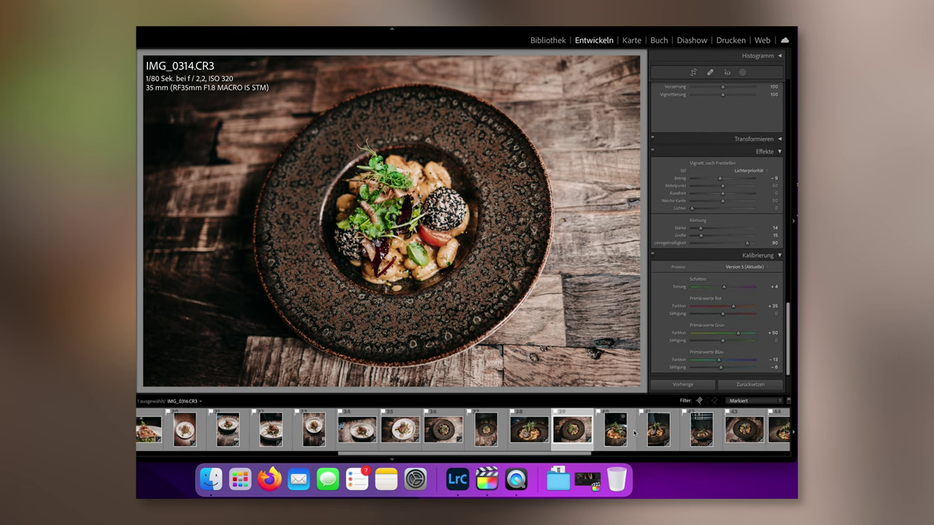
# - On photo IMG_0316.CR3, increase the green hue and set the green saturation (Sättigung) to +16
pyautogui.click(632, 434)
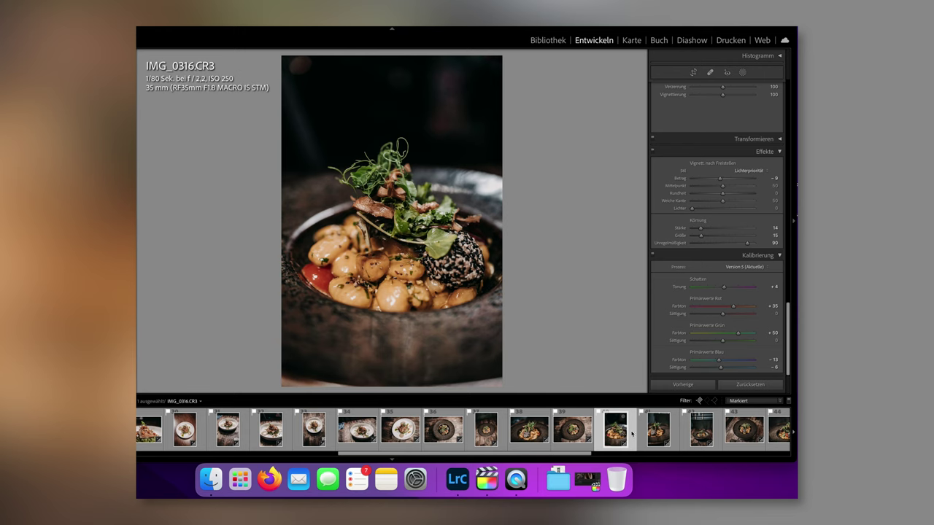
pyautogui.scroll(8, 692, 246)
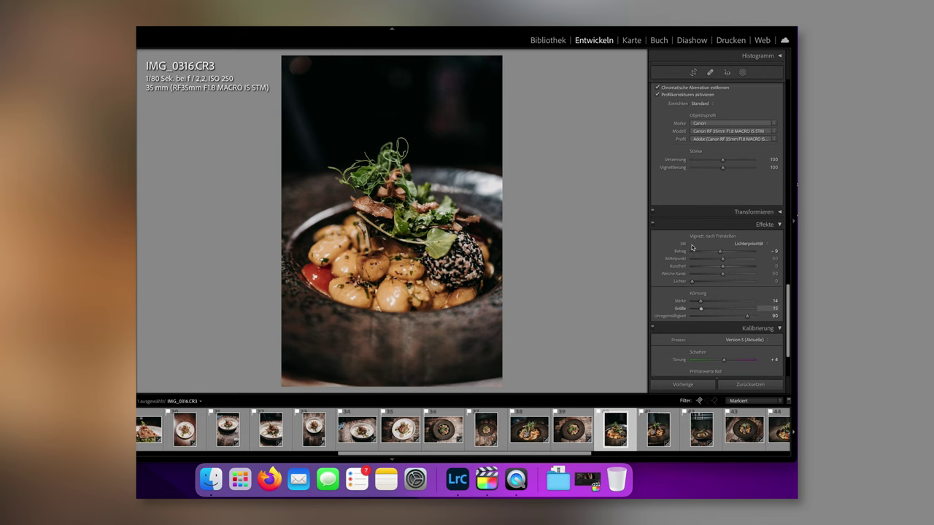
pyautogui.scroll(8, 700, 256)
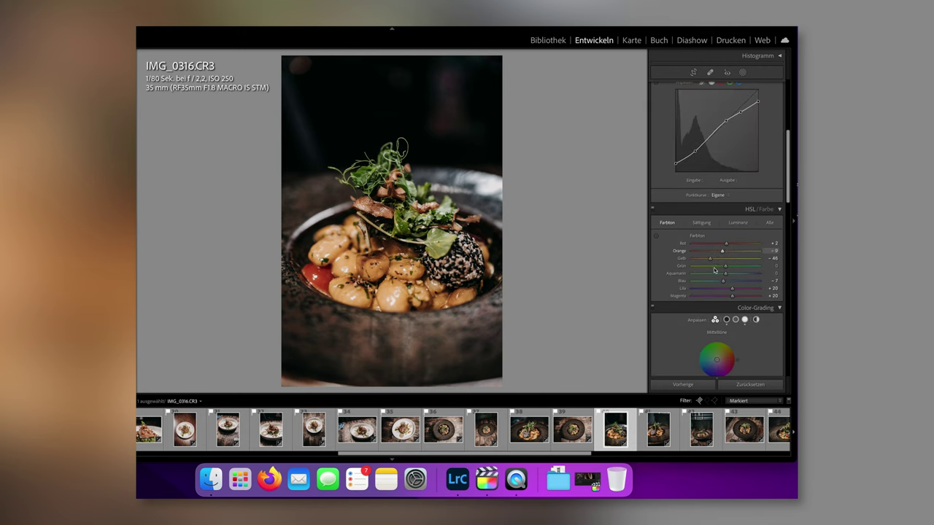
pyautogui.moveTo(714, 270)
pyautogui.mouseDown()
pyautogui.moveTo(706, 268)
pyautogui.moveTo(731, 267)
pyautogui.mouseUp()
pyautogui.click(701, 223)
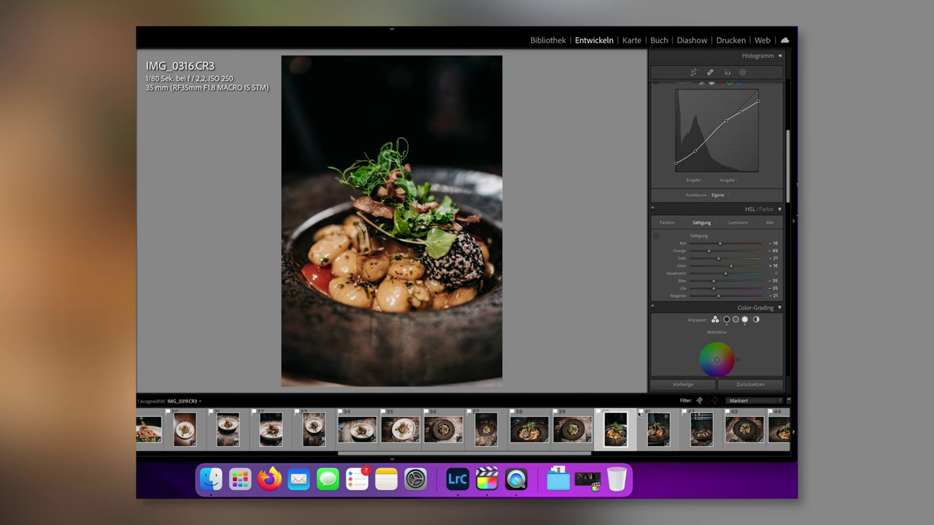
# - View photo IMG_0323.CR3, open IMG_0321.CR3 and inspect the dish in it up close
pyautogui.scroll(-10, 638, 446)
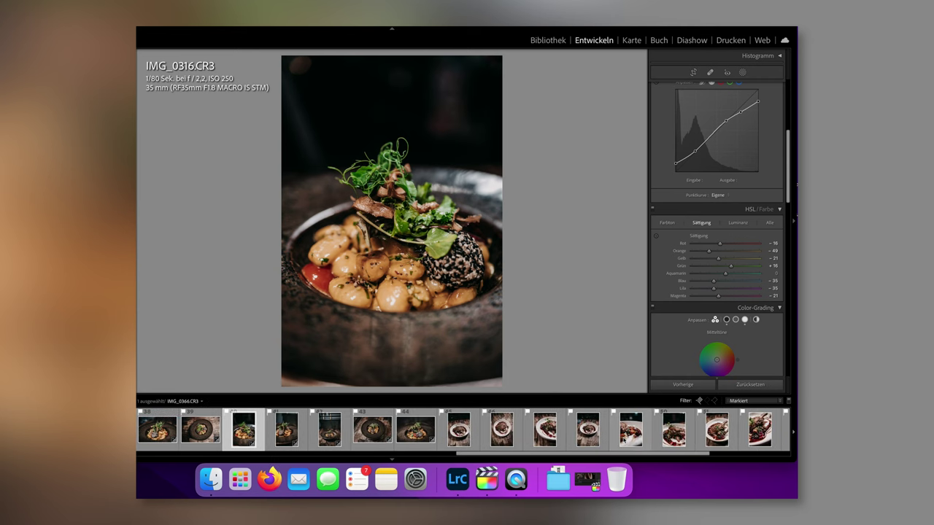
pyautogui.click(301, 435)
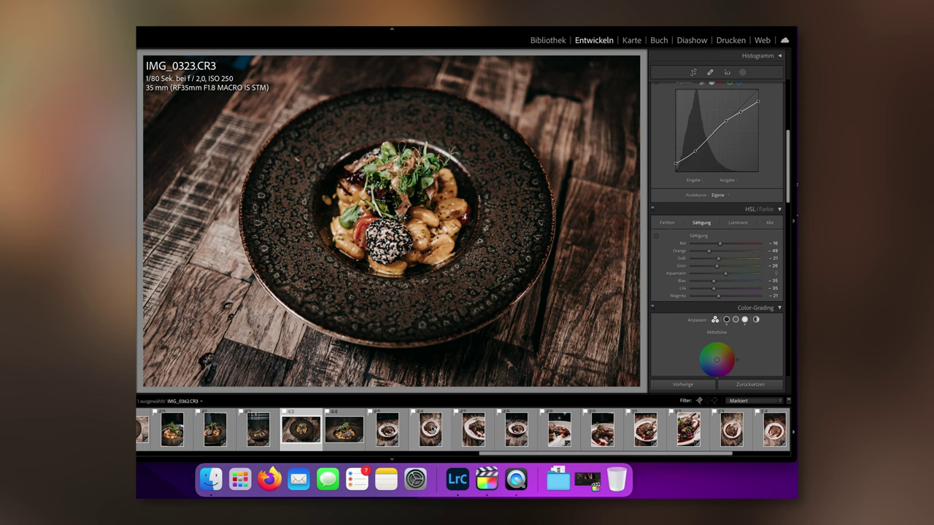
pyautogui.click(258, 430)
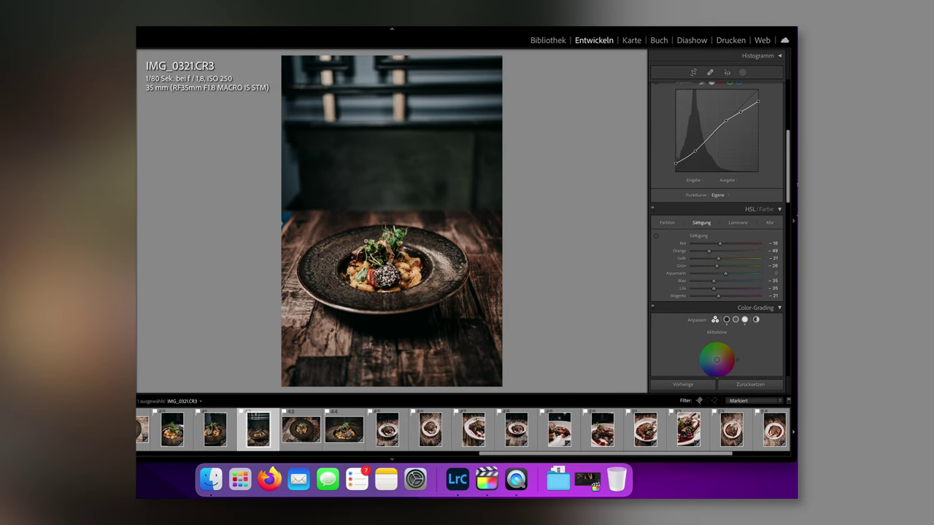
pyautogui.press('z')
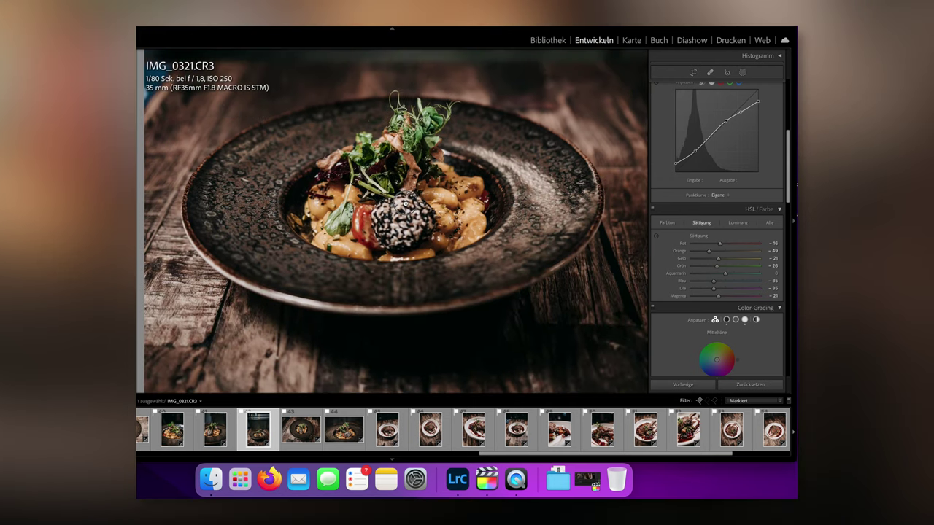
pyautogui.press('z')
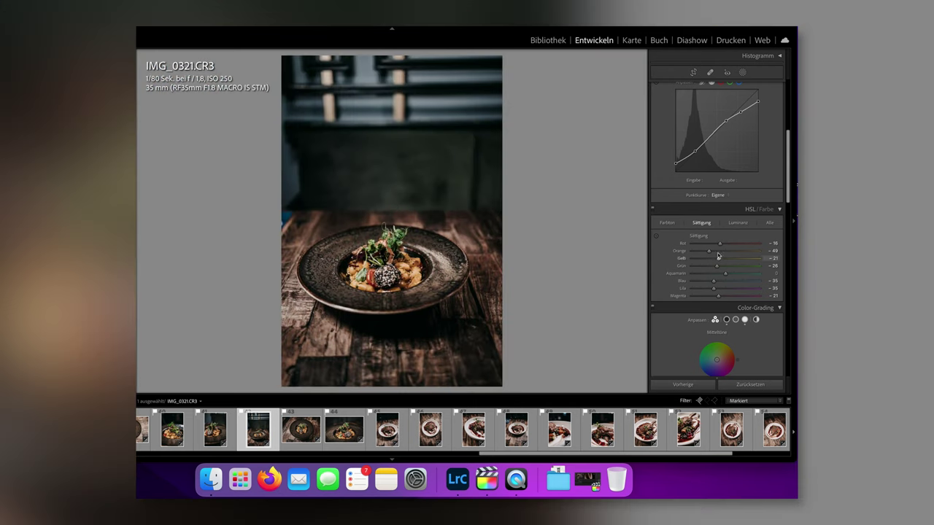
# - Raise the green saturation of IMG_0321.CR3 and set its green hue (Farbton) to +22
pyautogui.moveTo(716, 266); pyautogui.dragTo(728, 265)
pyautogui.click(673, 226)
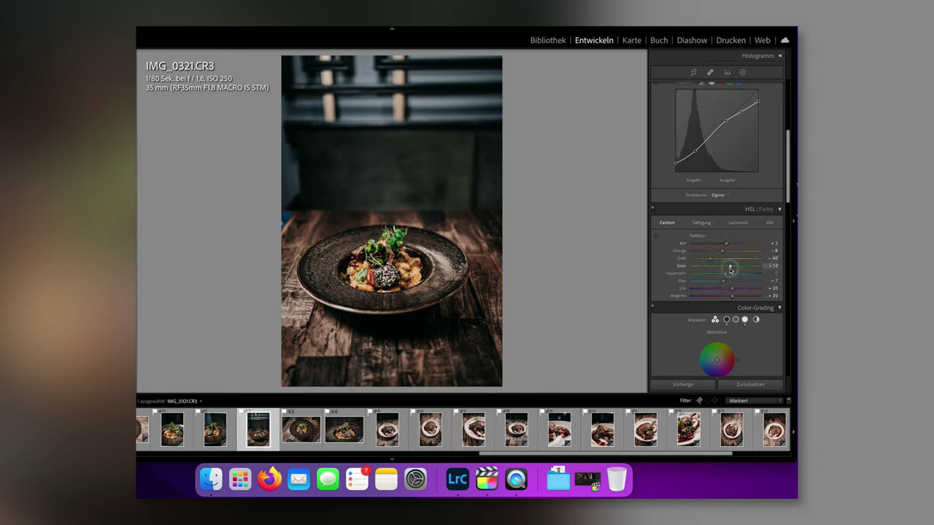
pyautogui.moveTo(730, 269); pyautogui.dragTo(733, 267)
# - Review the meat dish photos from IMG_0373.CR3 through IMG_0376.CR3
pyautogui.hscroll(4, 630, 430)
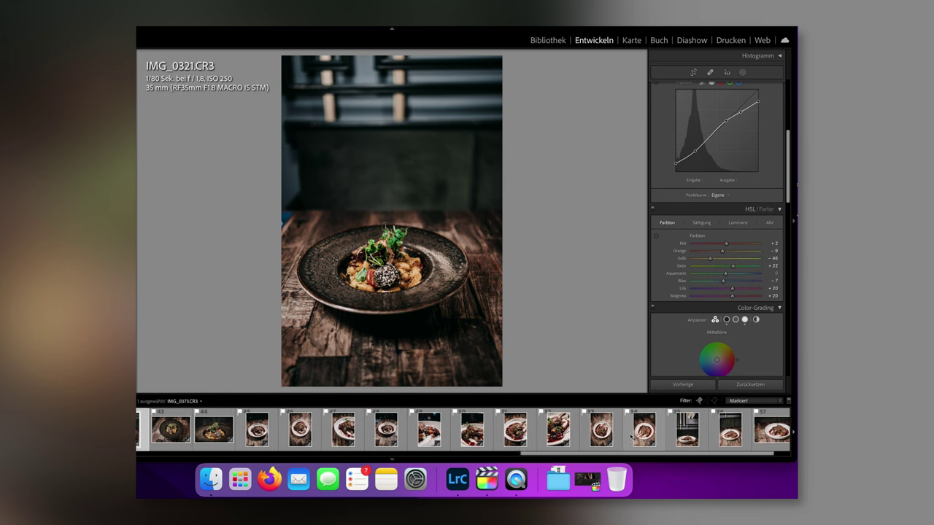
pyautogui.click(628, 441)
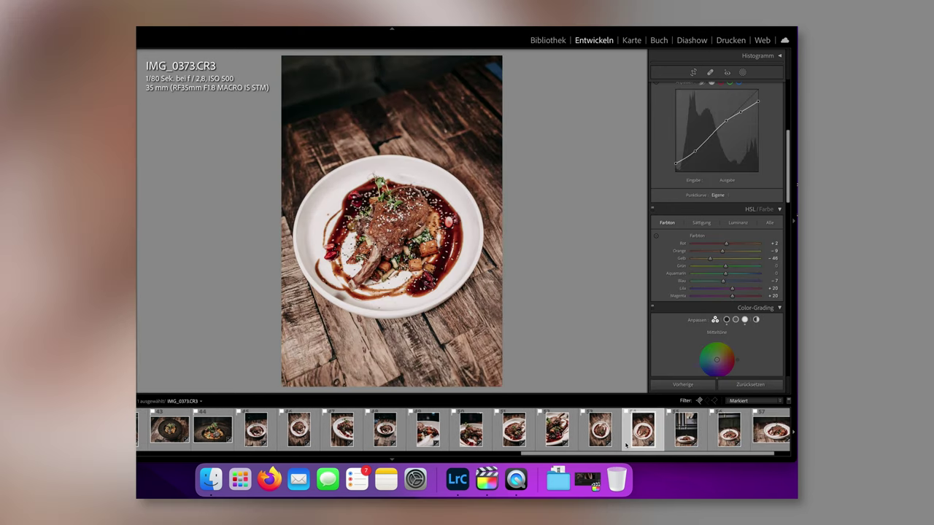
pyautogui.press('Right')
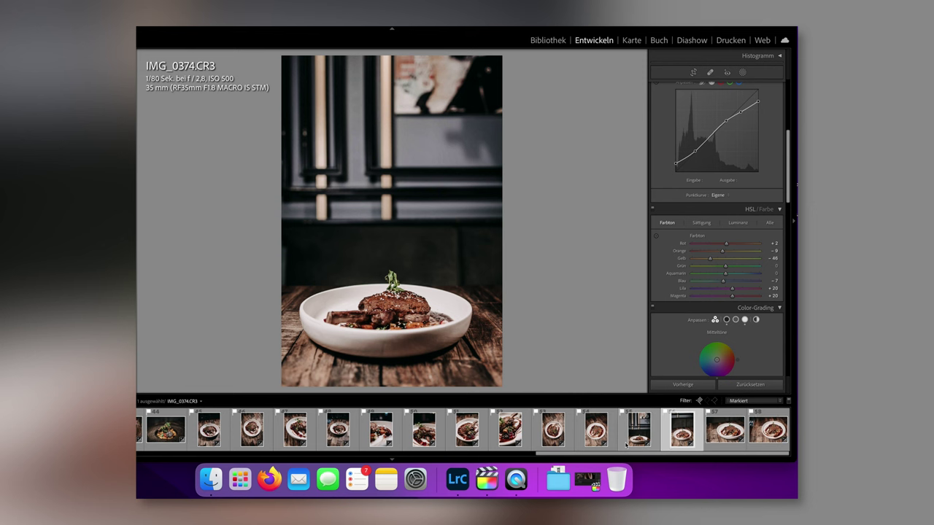
pyautogui.press('Right')
pyautogui.press('Right')
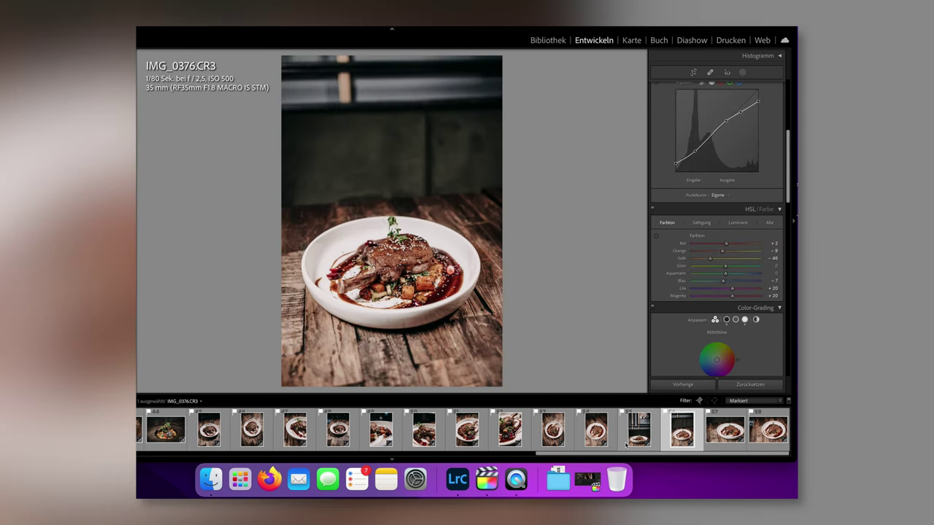
# - View meat dish photos IMG_0377.CR3 and IMG_0378.CR3 and bring up the basic tone settings of IMG_0378.CR3
pyautogui.press('Right')
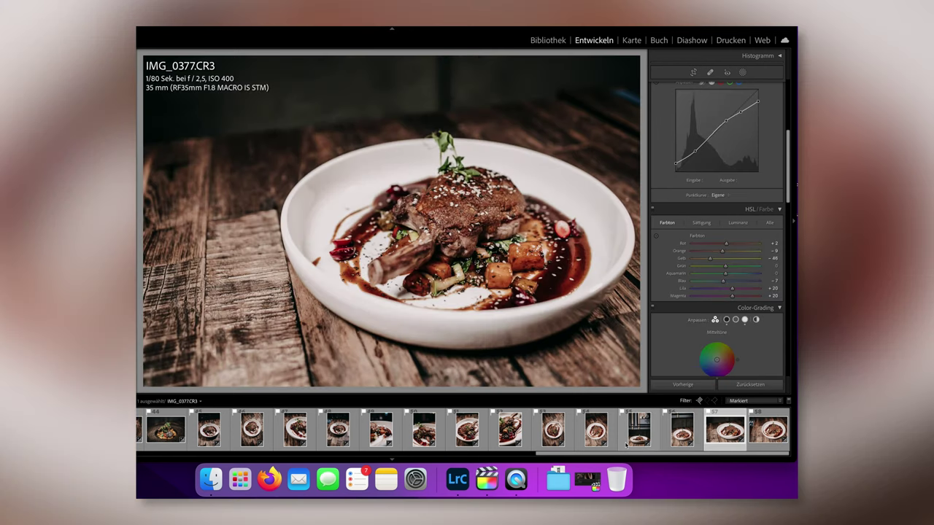
pyautogui.press('Right')
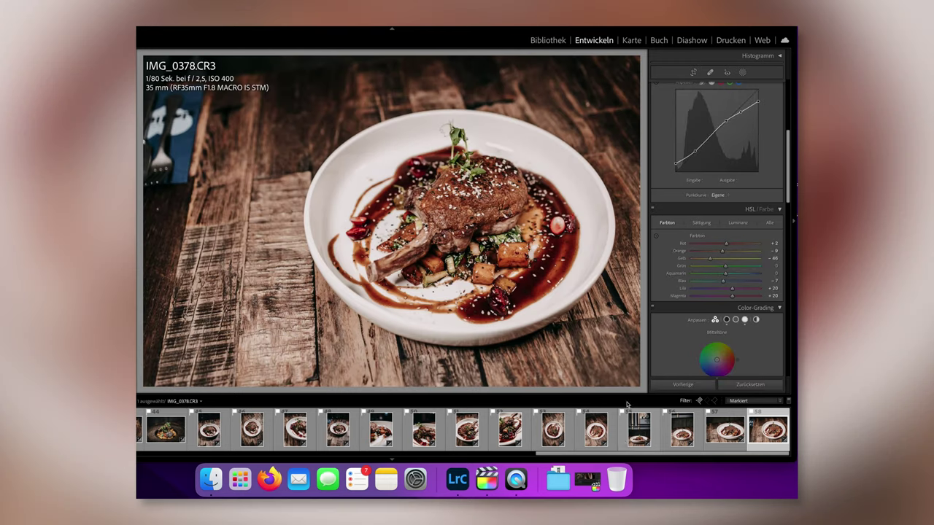
pyautogui.scroll(5, 666, 290)
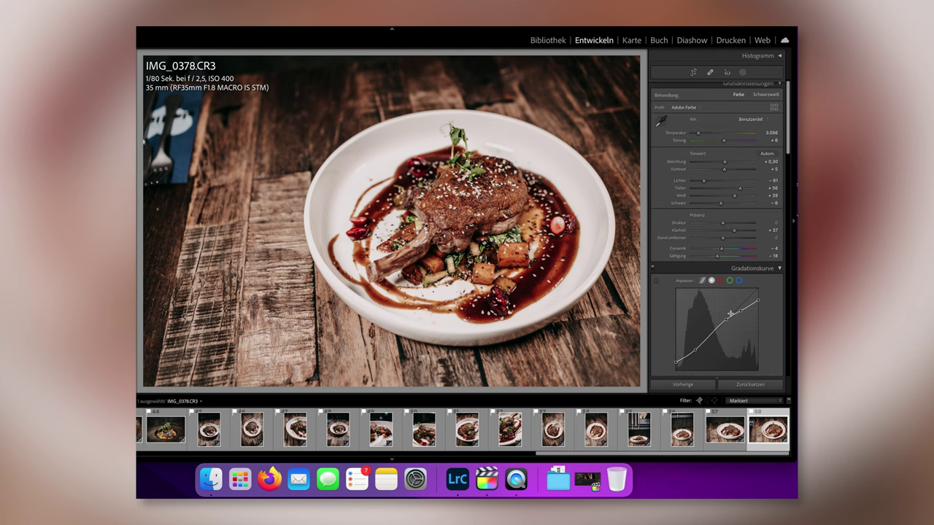
# - Open IMG_0374.CR3 and review the meat dish photos backwards to IMG_0369.CR3
pyautogui.click(639, 429)
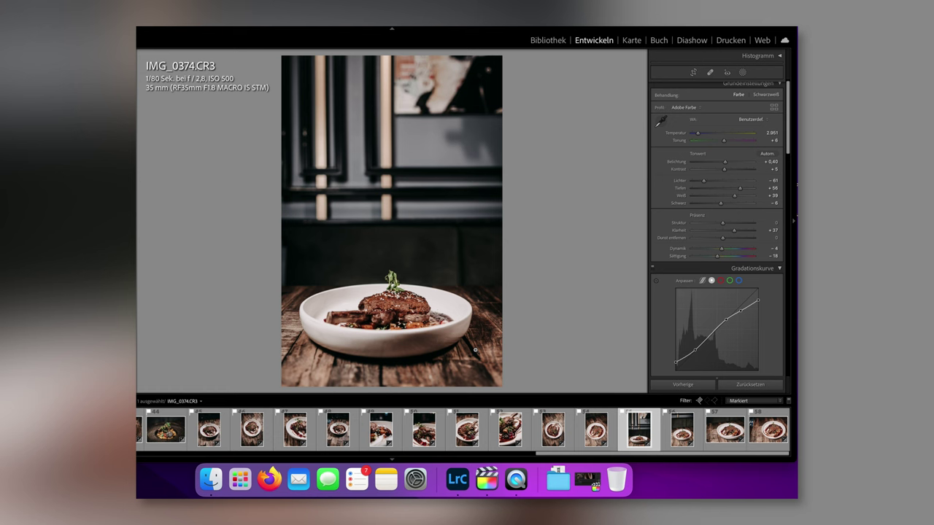
pyautogui.press('Left')
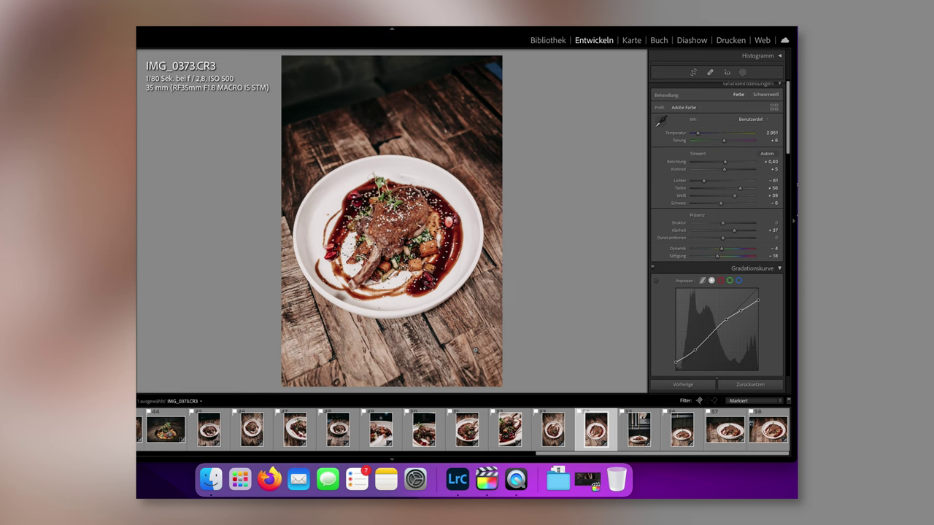
pyautogui.press('Left')
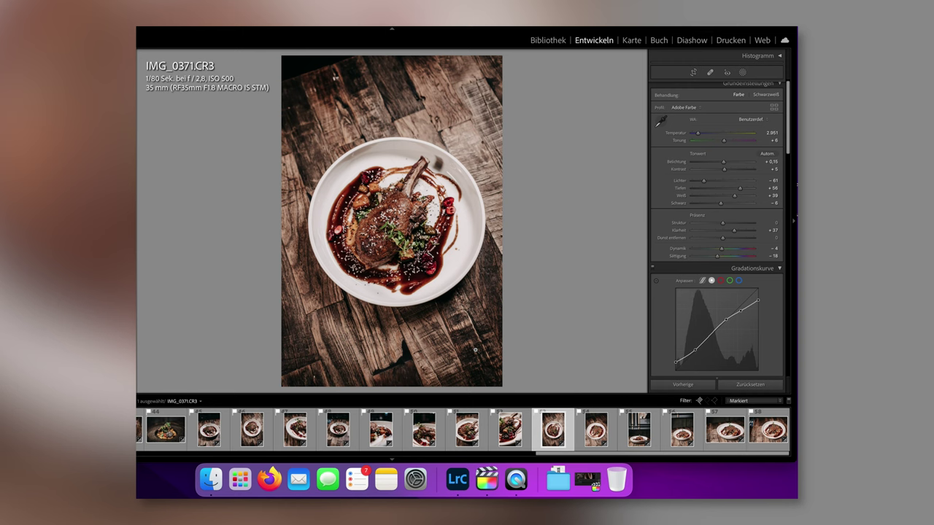
pyautogui.press('Left')
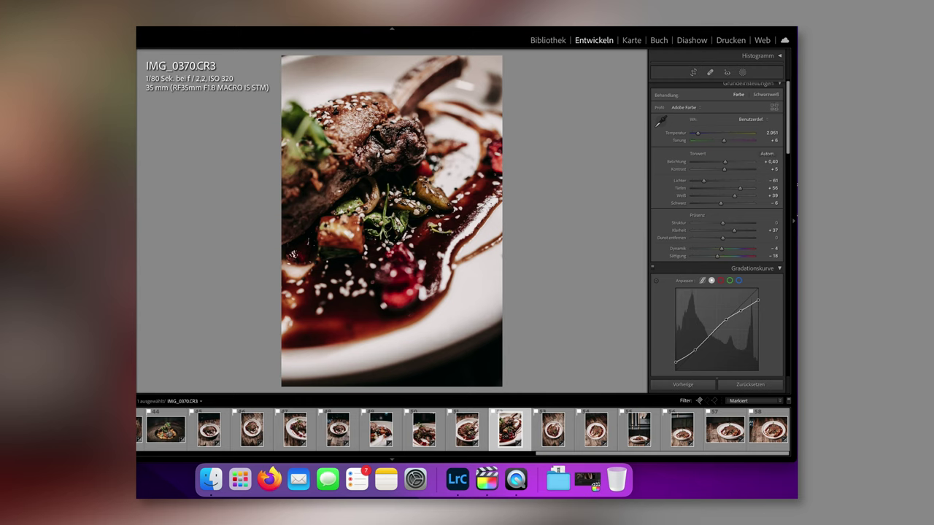
pyautogui.press('Left')
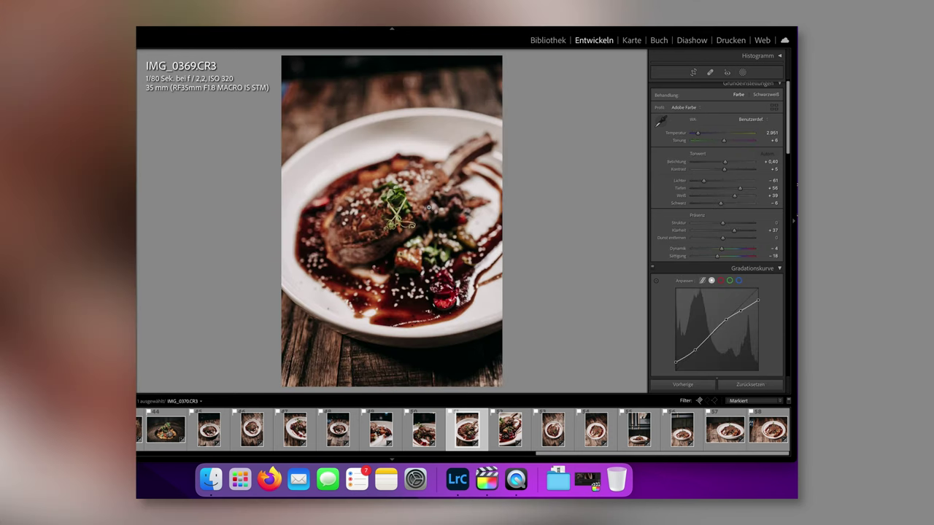
# - Return to IMG_0373.CR3, inspect the plate and the wooden table up close, and restore the full view
pyautogui.press('Right')
pyautogui.press('Right')
pyautogui.press('Right')
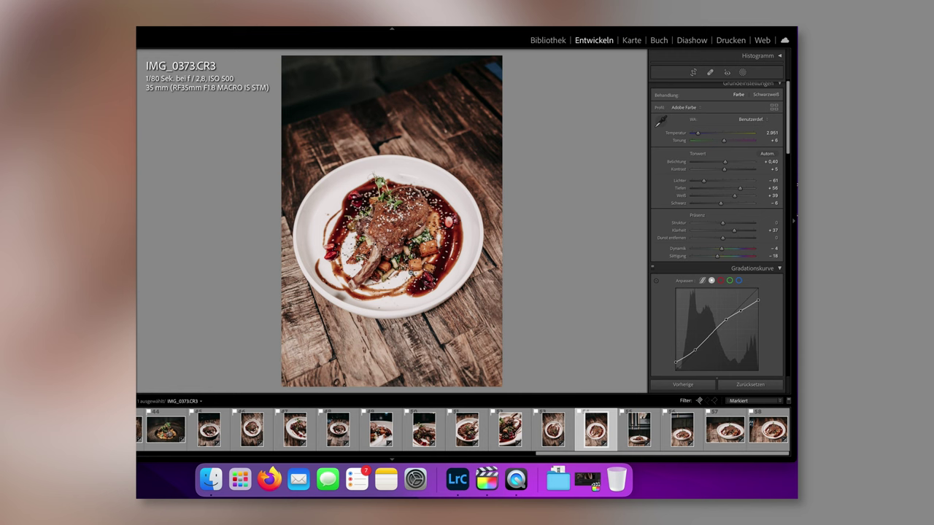
pyautogui.click(387, 252)
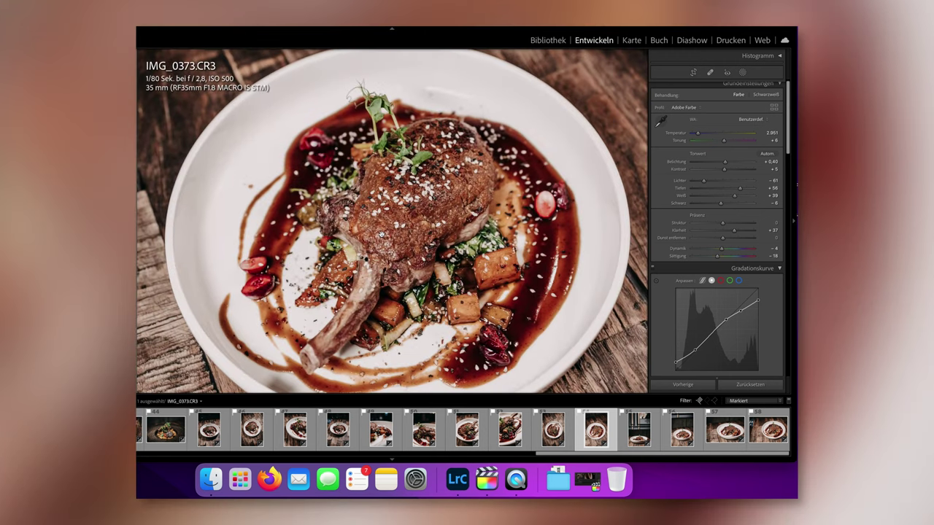
pyautogui.moveTo(382, 235); pyautogui.dragTo(338, 355)
pyautogui.moveTo(380, 211); pyautogui.dragTo(371, 271)
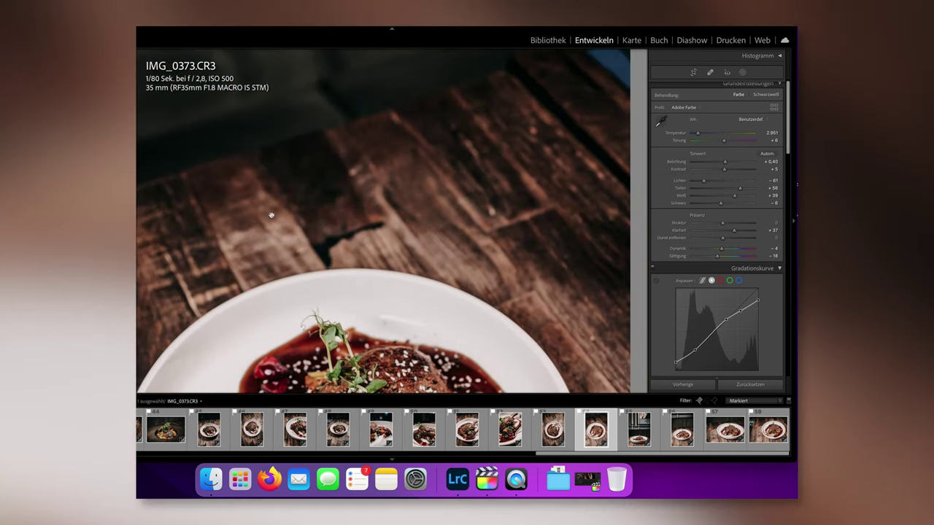
pyautogui.click(457, 176)
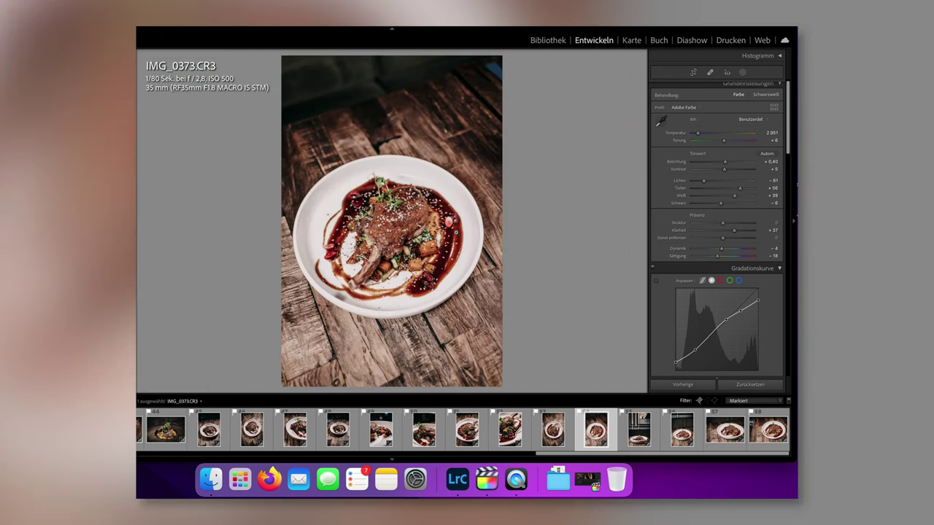
# - View IMG_0374.CR3, examine the meat dish in IMG_0376.CR3 up close, and return to the full view
pyautogui.press('Right')
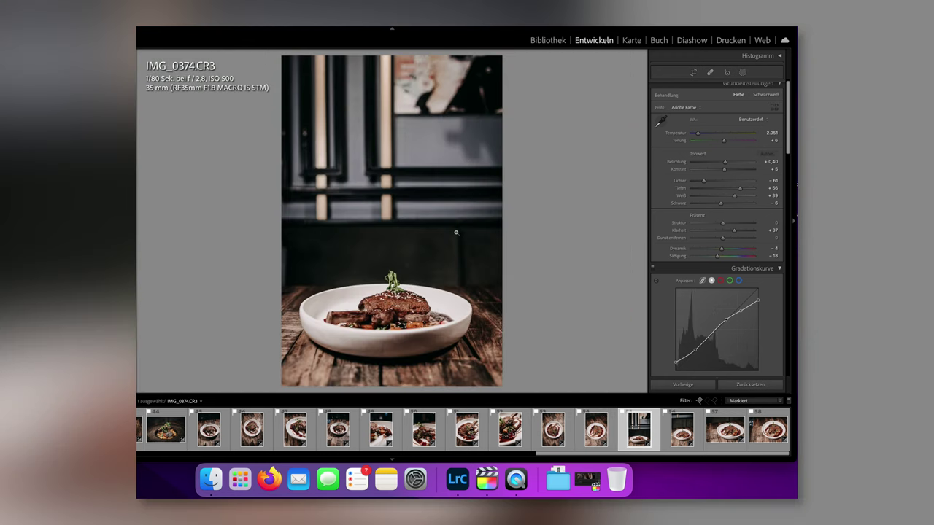
pyautogui.press('Right')
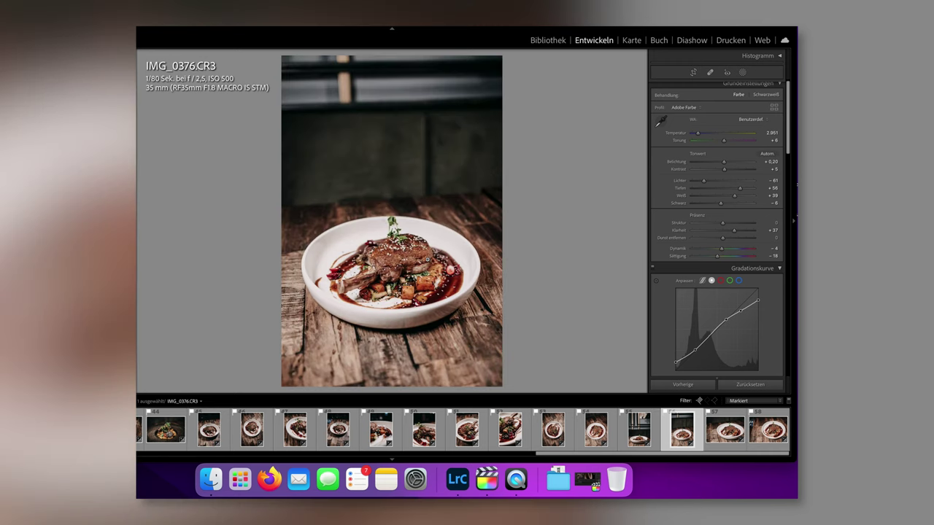
pyautogui.click(417, 260)
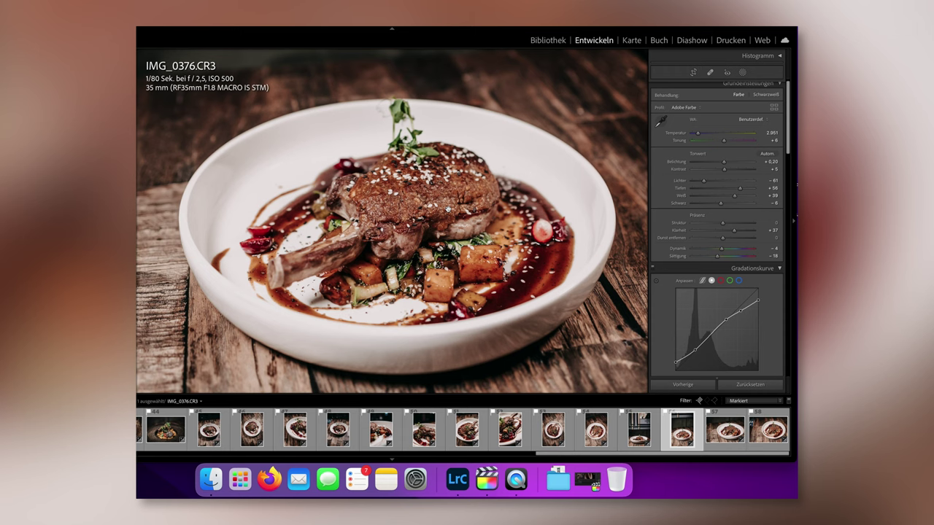
pyautogui.click(448, 210)
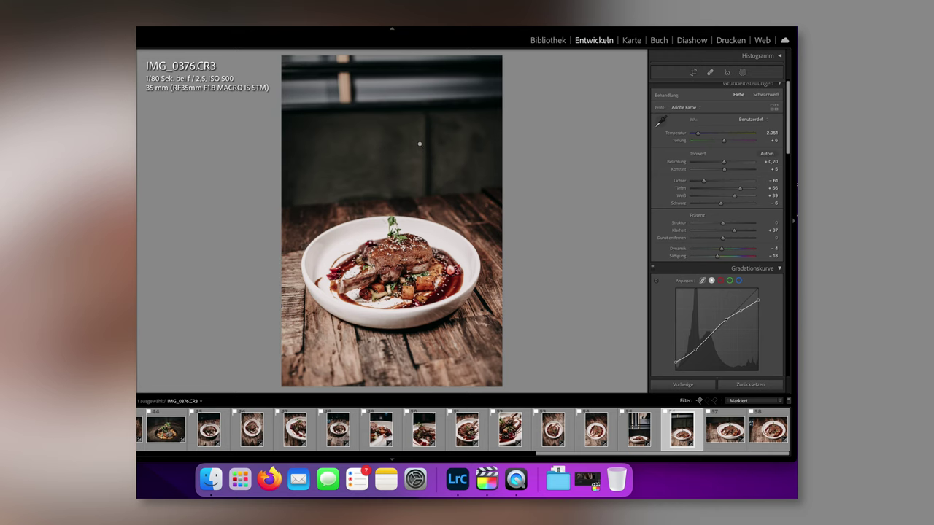
# - View IMG_0377.CR3 and check the dish in IMG_0378.CR3 up close
pyautogui.press('Right')
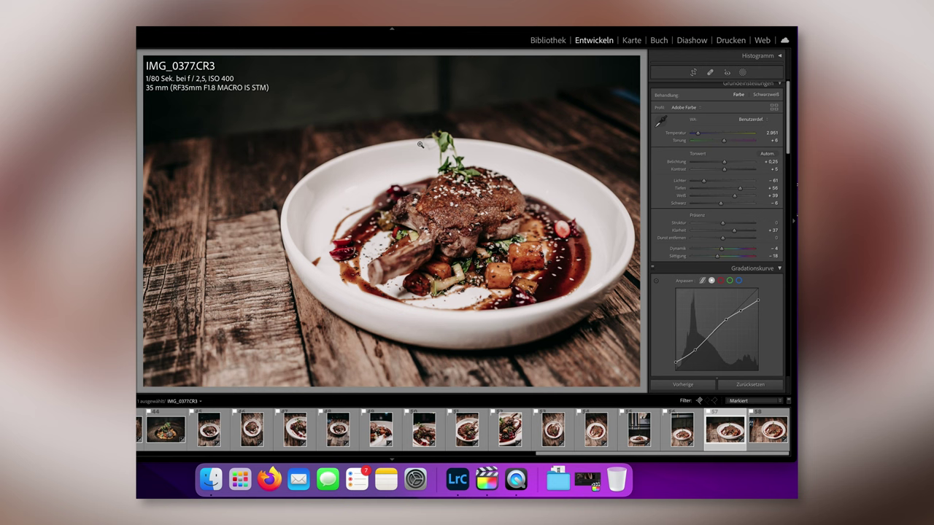
pyautogui.press('Right')
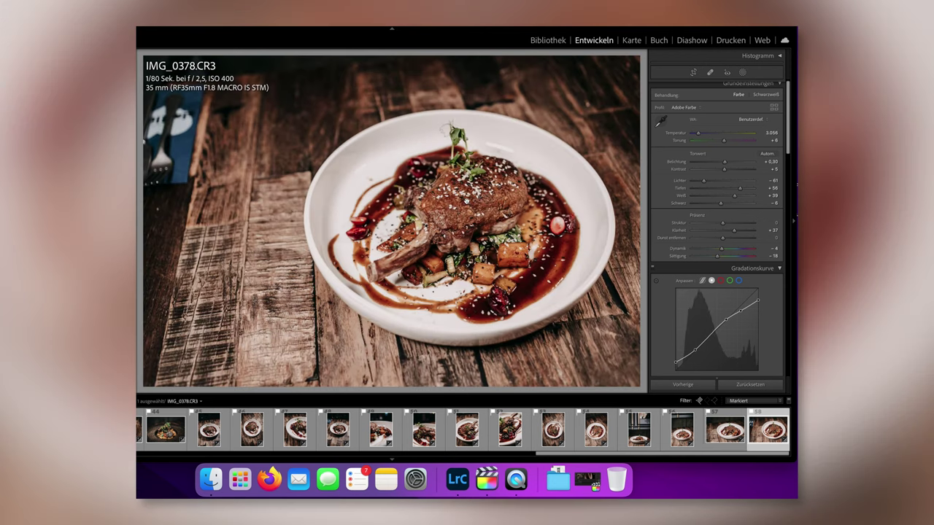
pyautogui.click(458, 198)
pyautogui.click(460, 199)
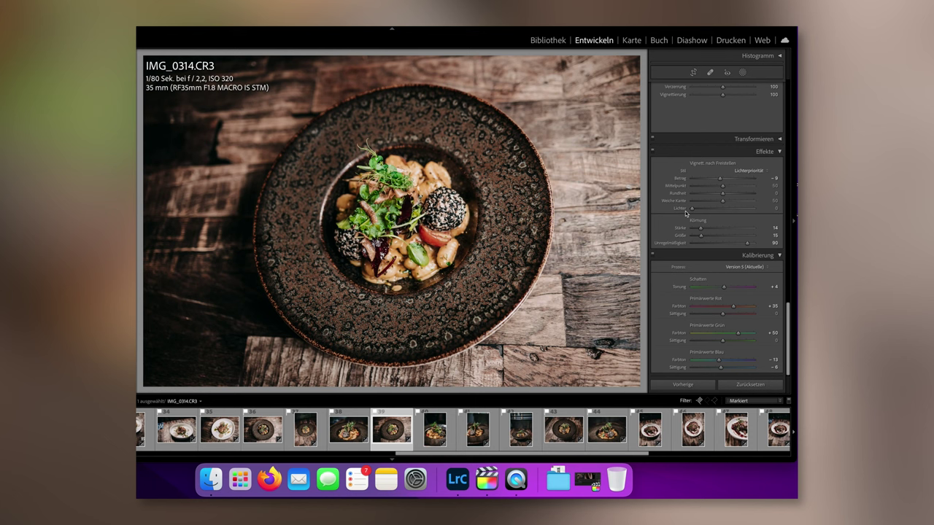
# - Review the edited dish photos backwards from IMG_0314.CR3 to IMG_0302.CR3
pyautogui.press('Left')
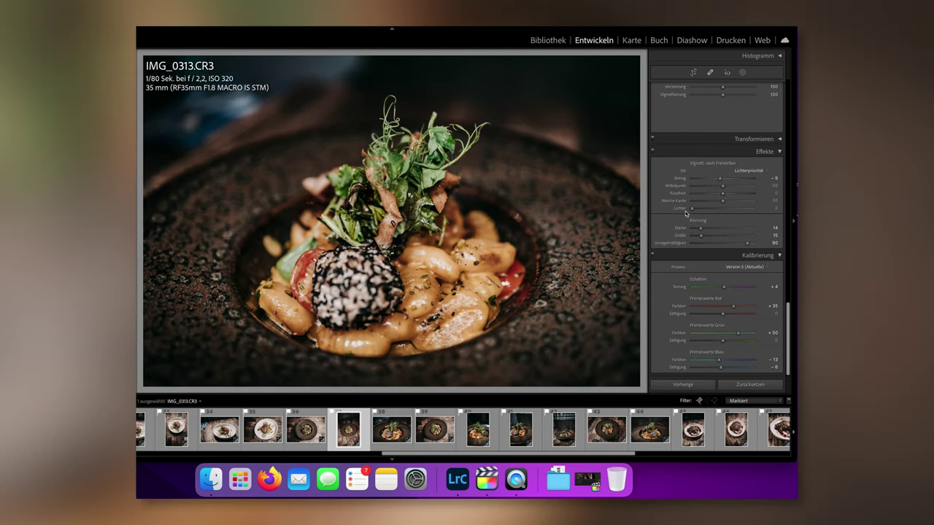
pyautogui.press('Left')
pyautogui.press('Left')
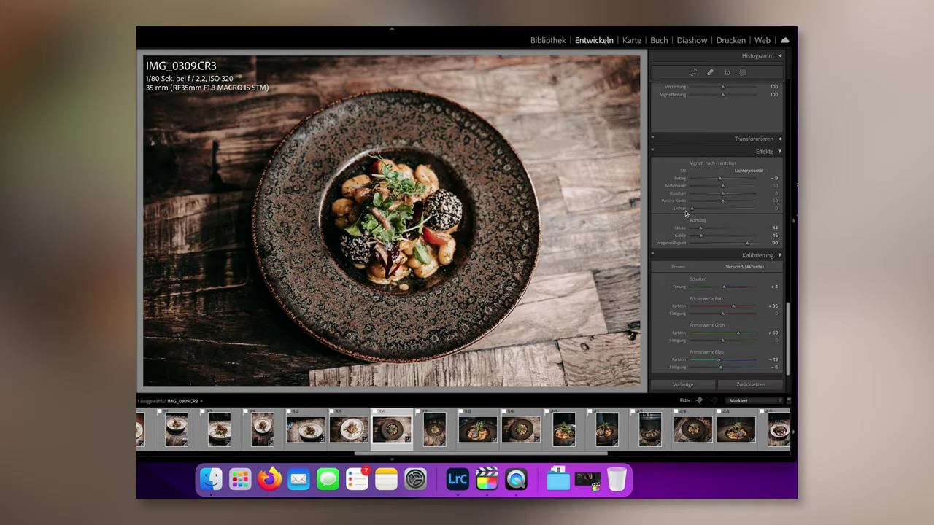
pyautogui.press('Left')
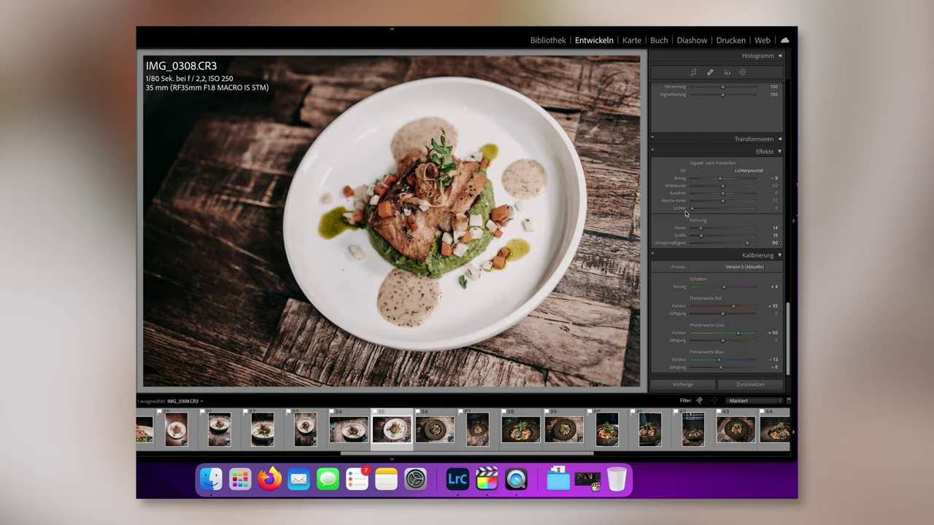
pyautogui.press('Left')
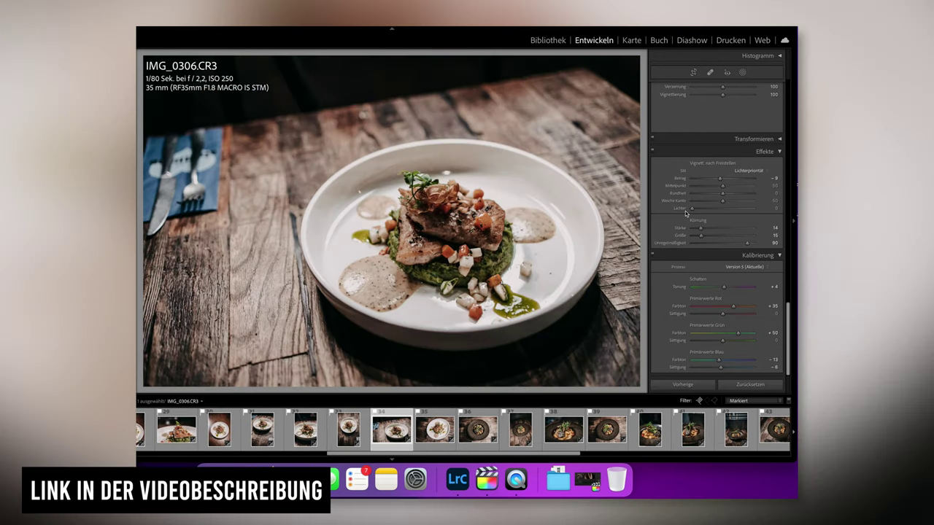
pyautogui.press('Left')
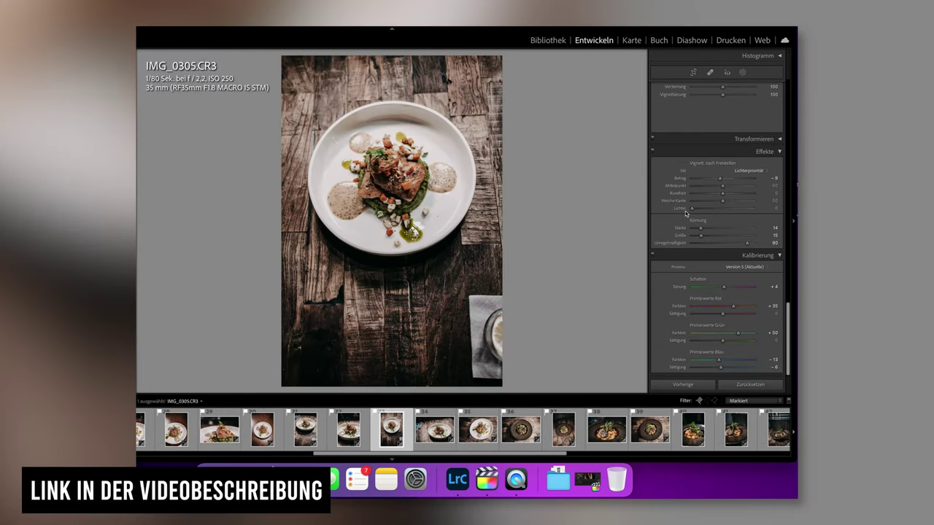
pyautogui.press('Left')
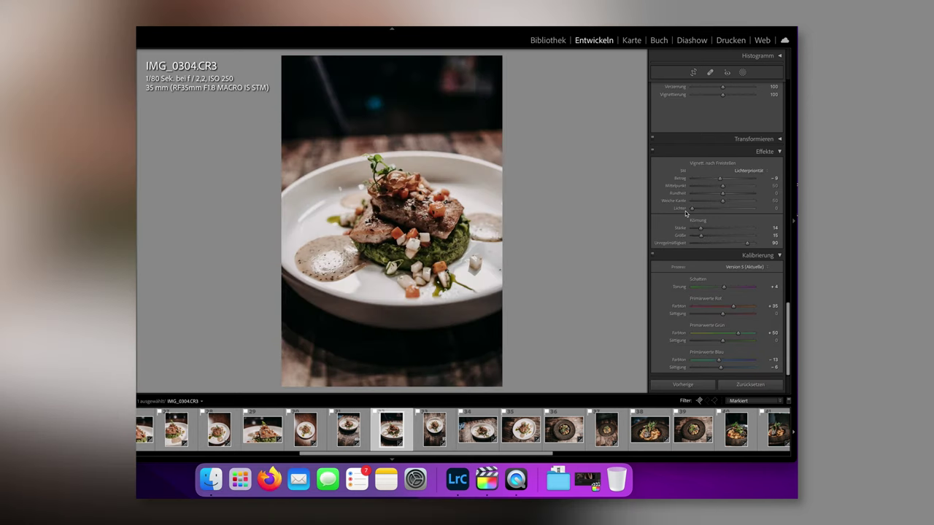
pyautogui.press('Left')
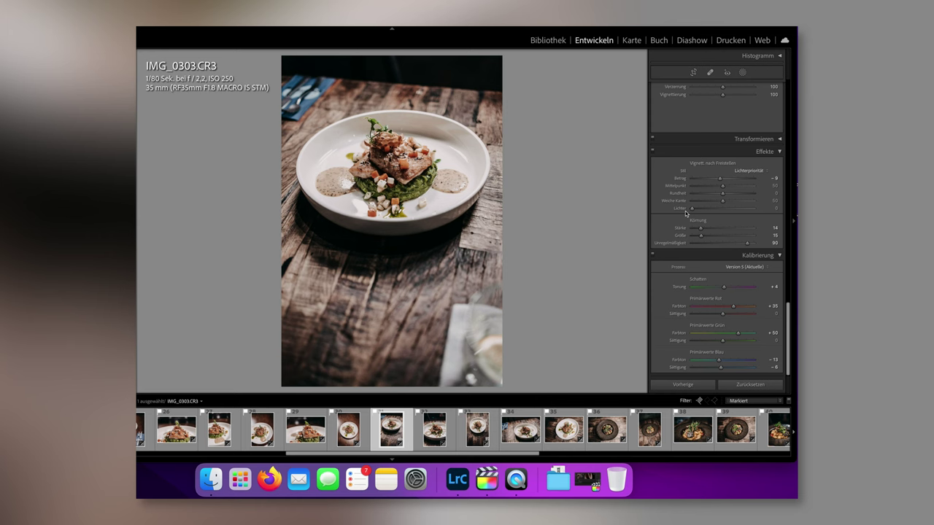
pyautogui.press('Left')
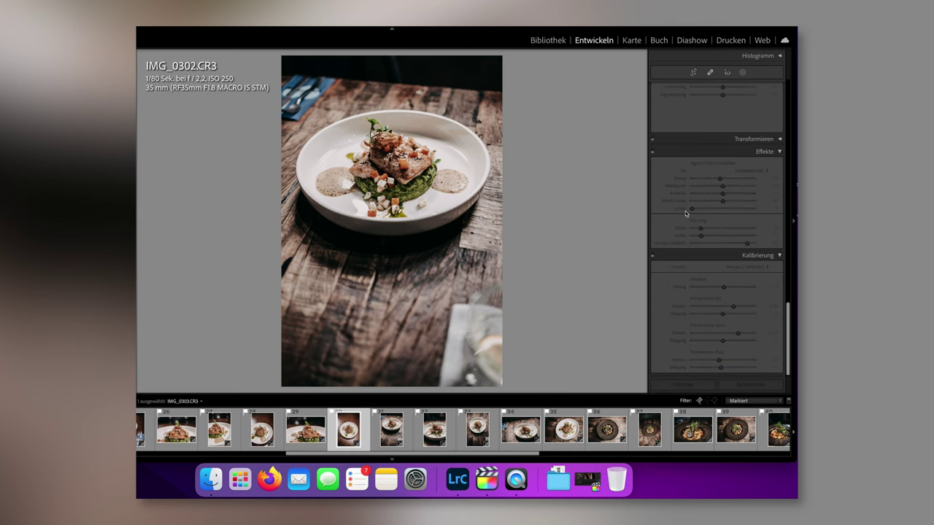